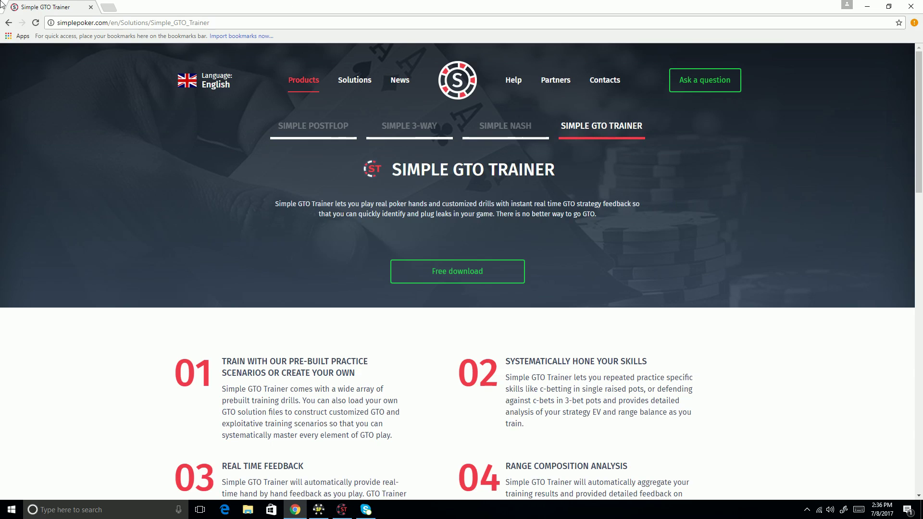
# Display the Simple GTO Trainer product page in full screen
pyautogui.click(82, 23)
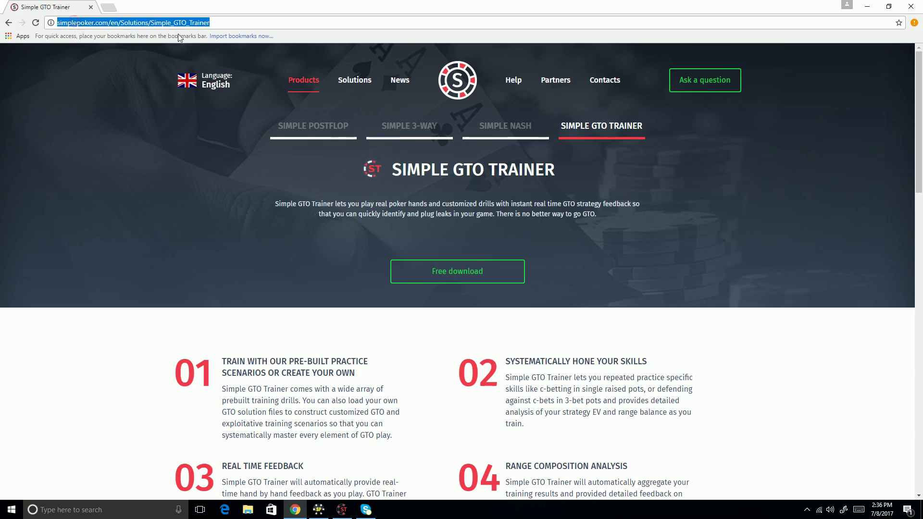
pyautogui.click(232, 22)
pyautogui.press('F11')
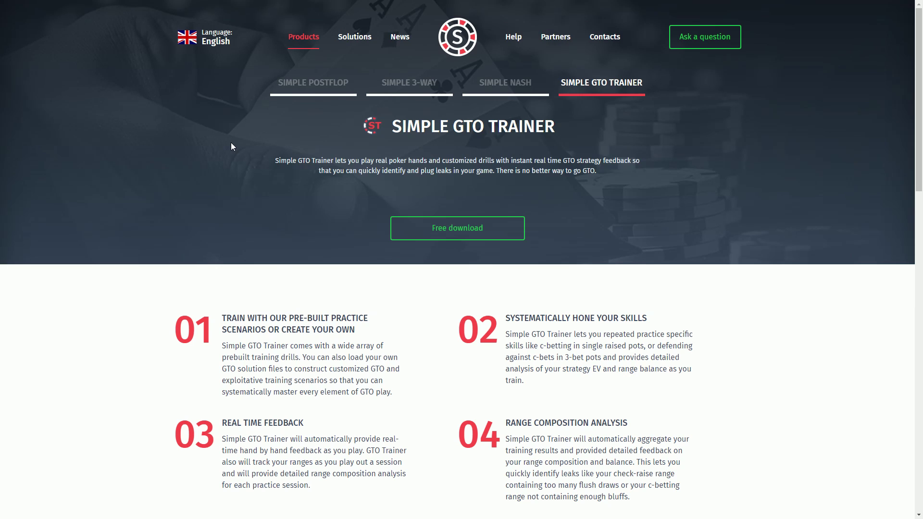
# Switch to Simple GTO Trainer and fill in the account e-mail to log in
pyautogui.hotkey('alt', 'Tab')
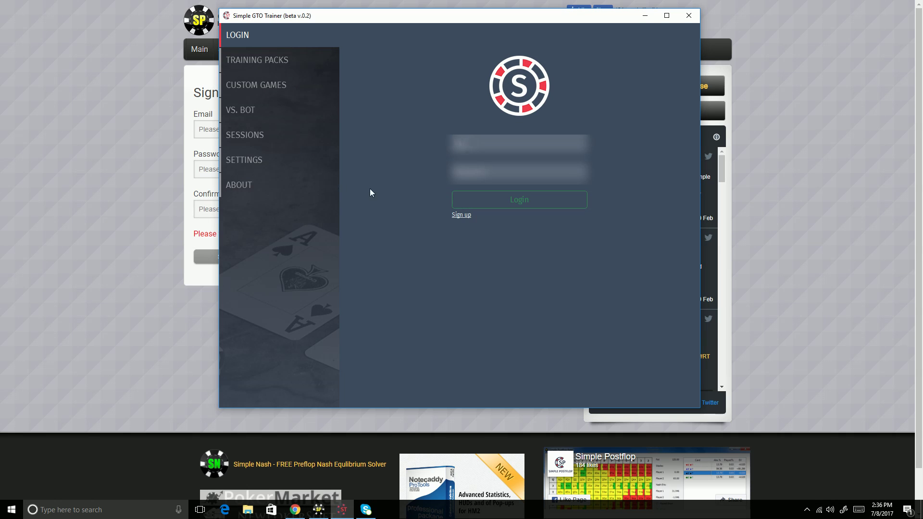
pyautogui.write('@gmail.com')
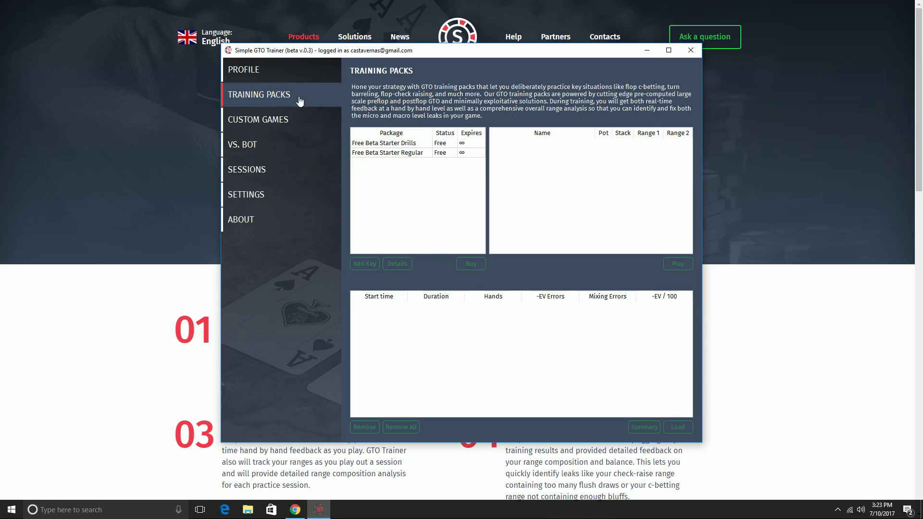
# Examine the scenarios offered in the Free Beta Starter Drills and Free Beta Starter Regular training packages
pyautogui.click(398, 144)
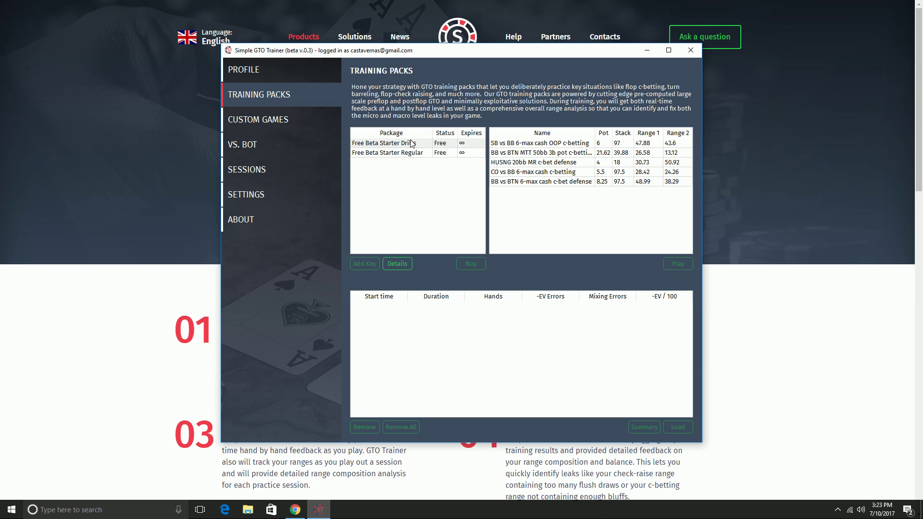
pyautogui.click(524, 185)
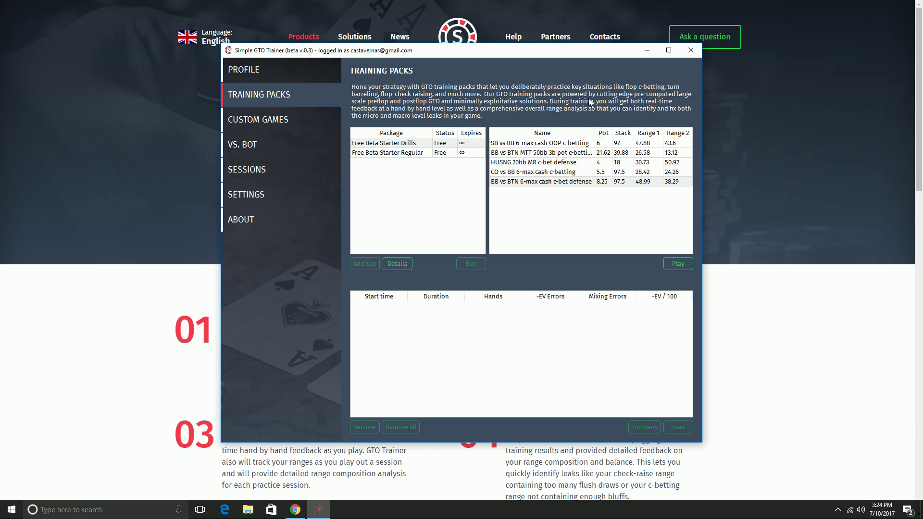
pyautogui.click(422, 153)
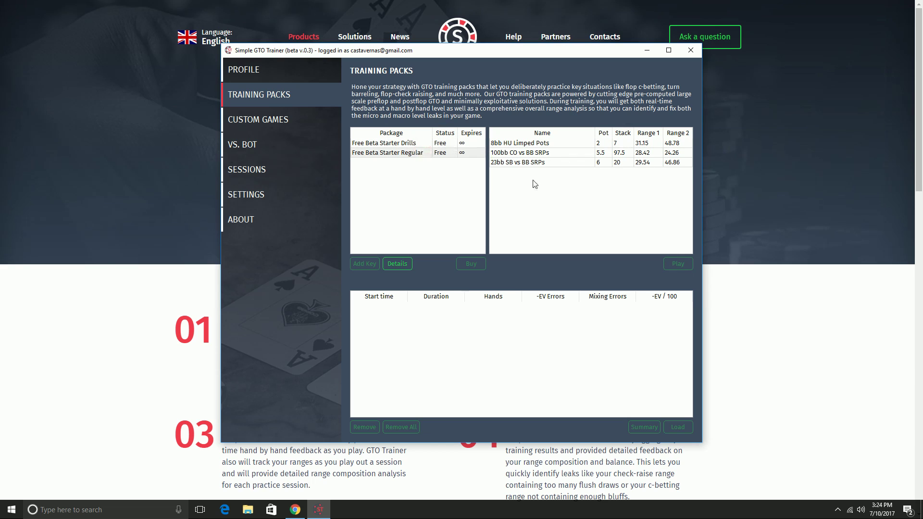
pyautogui.click(512, 153)
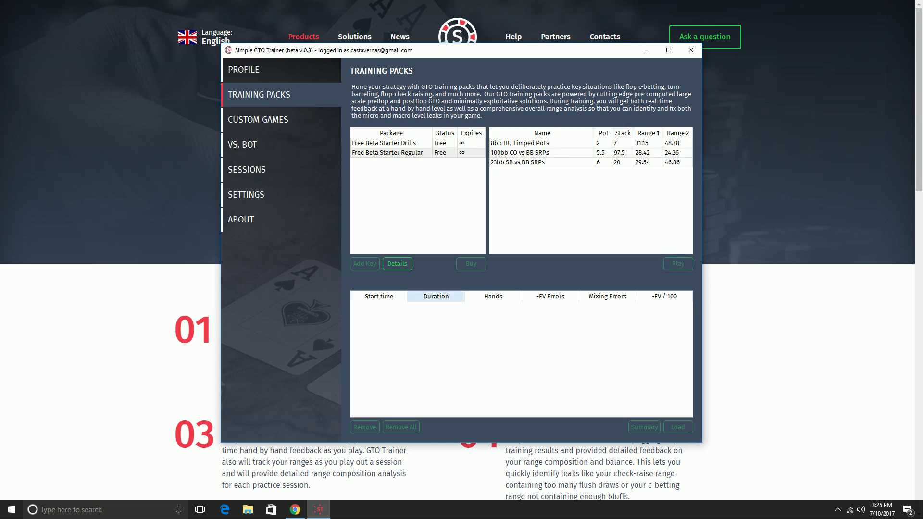
pyautogui.click(502, 155)
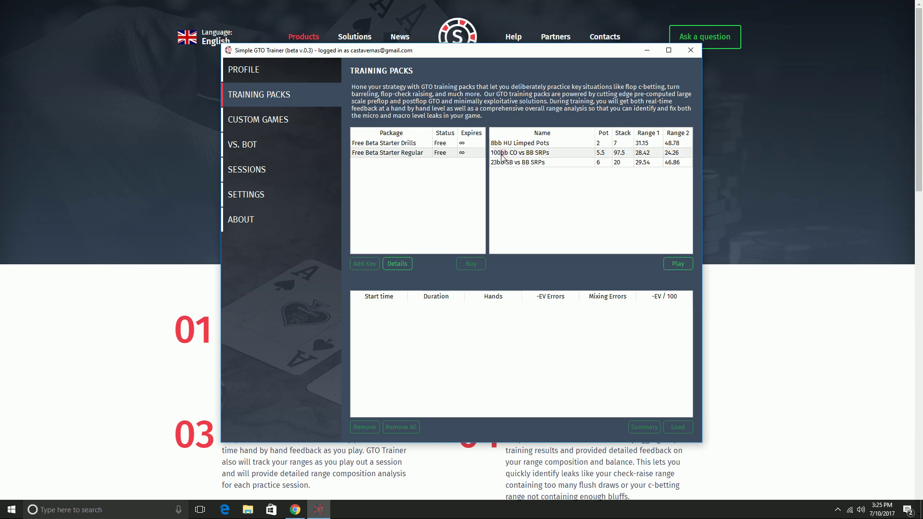
# Start the BB vs BTN 6-max cash c-bet defense drill from the Free Beta Starter Drills package
pyautogui.click(439, 145)
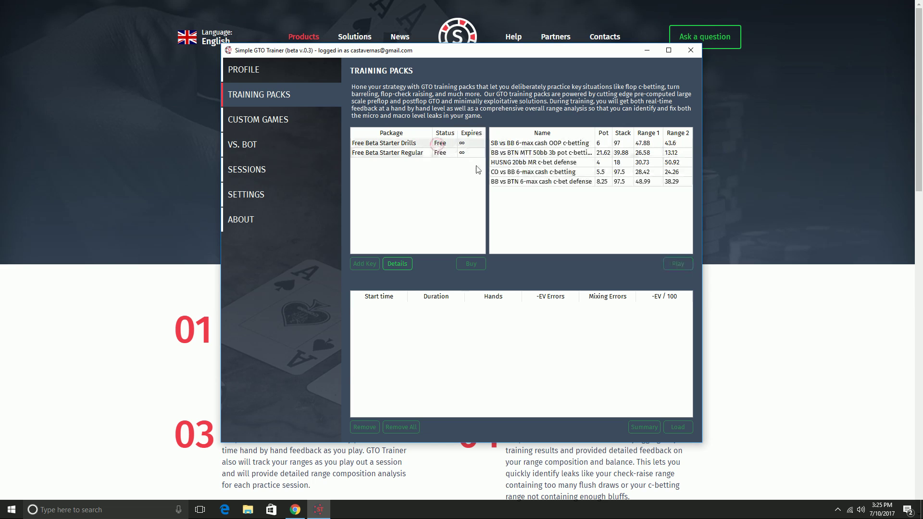
pyautogui.click(541, 185)
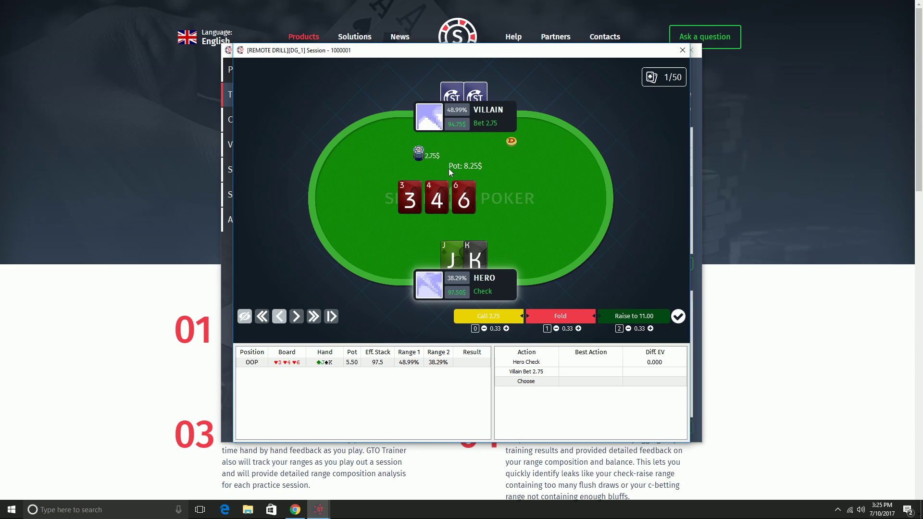
# Answer the J-K hand on the 3-4-6 board with a fold frequency of 1.00 and submit it
pyautogui.click(558, 315)
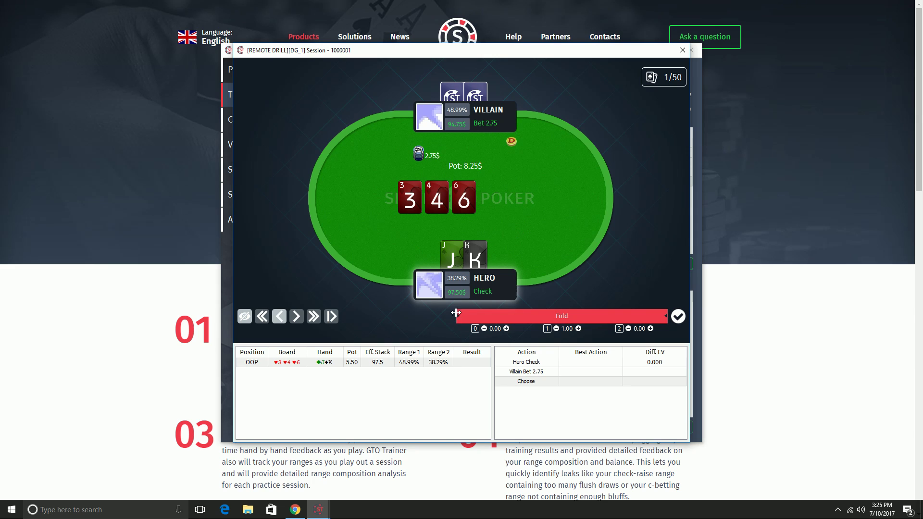
pyautogui.moveTo(457, 316); pyautogui.dragTo(425, 331)
pyautogui.click(506, 329)
pyautogui.click(485, 329)
pyautogui.moveTo(666, 316); pyautogui.dragTo(661, 316)
pyautogui.moveTo(663, 316); pyautogui.dragTo(669, 316)
pyautogui.click(679, 321)
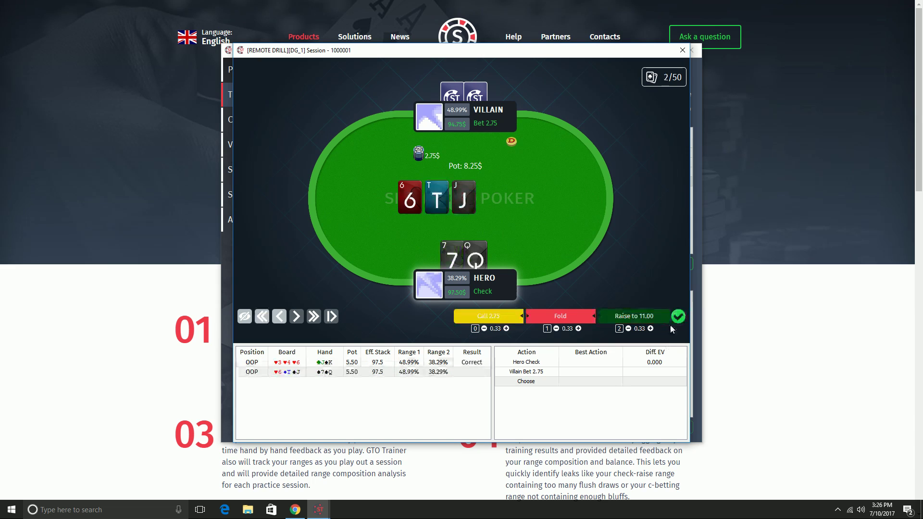
# Answer the 7-Q hand on the 6-T-J board with a Call 2.75 frequency of 1.00 and review its feedback
pyautogui.click(446, 373)
pyautogui.click(491, 314)
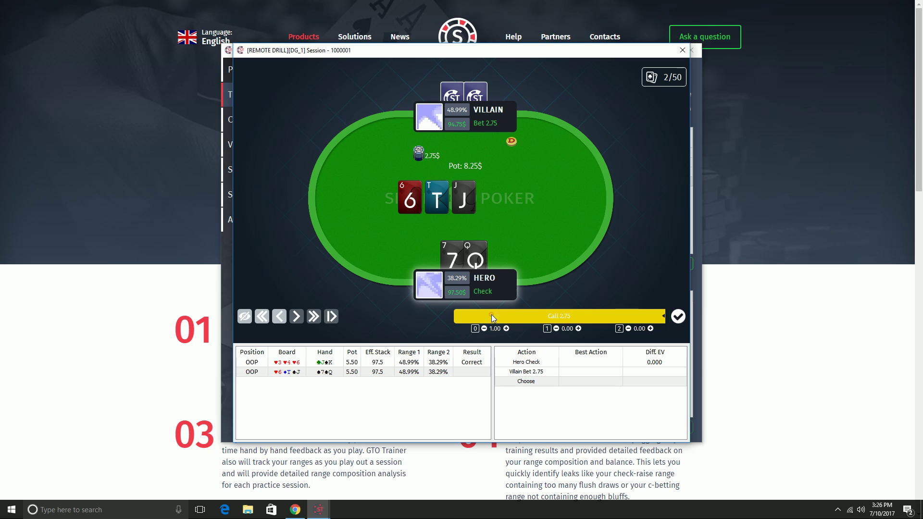
pyautogui.click(677, 319)
pyautogui.click(477, 373)
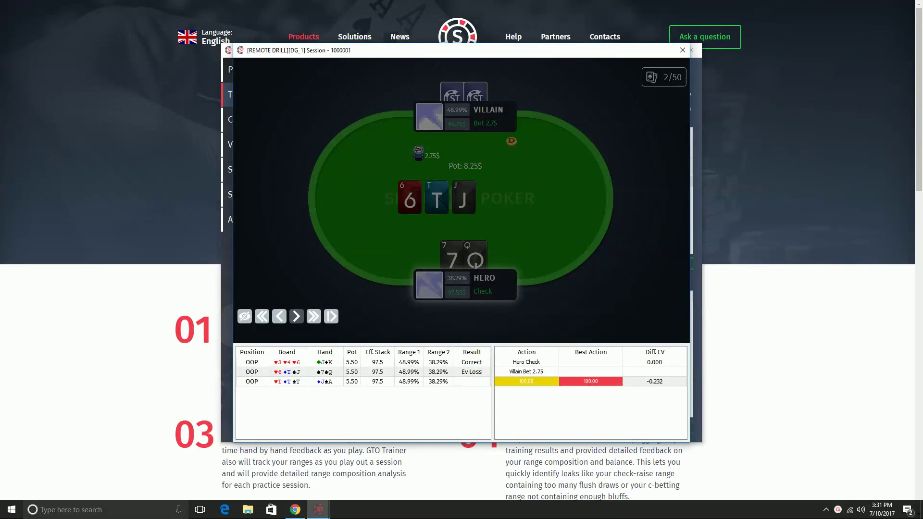
# Answer the J-A hand on the T-T-T board with a Call 2.75 frequency of 1.00 and review its feedback
pyautogui.click(461, 381)
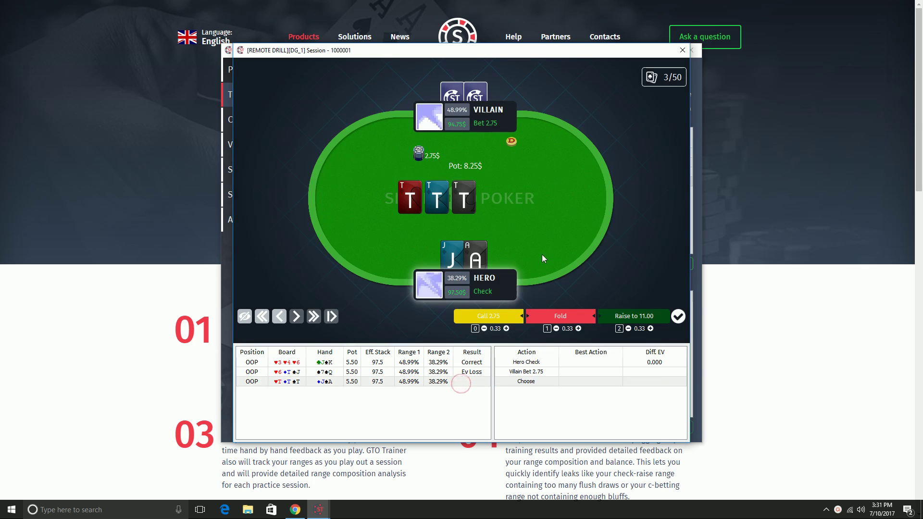
pyautogui.click(486, 317)
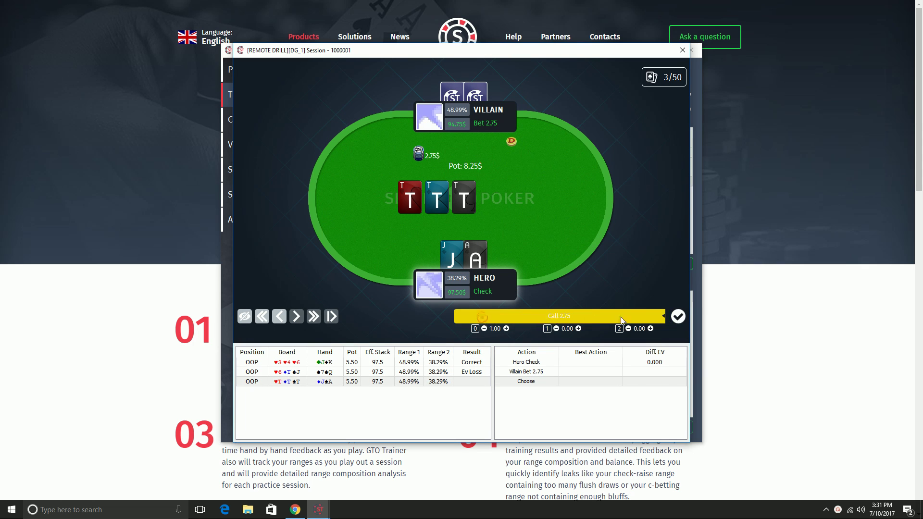
pyautogui.click(673, 319)
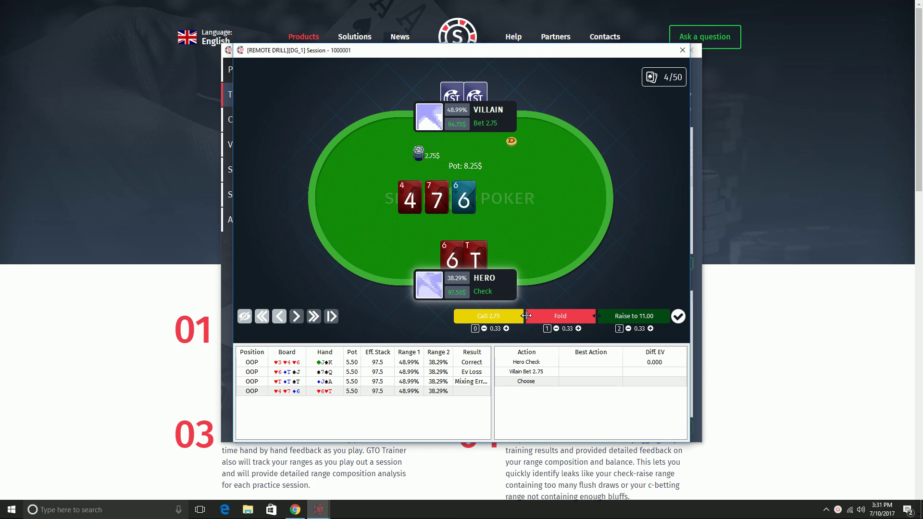
pyautogui.click(472, 381)
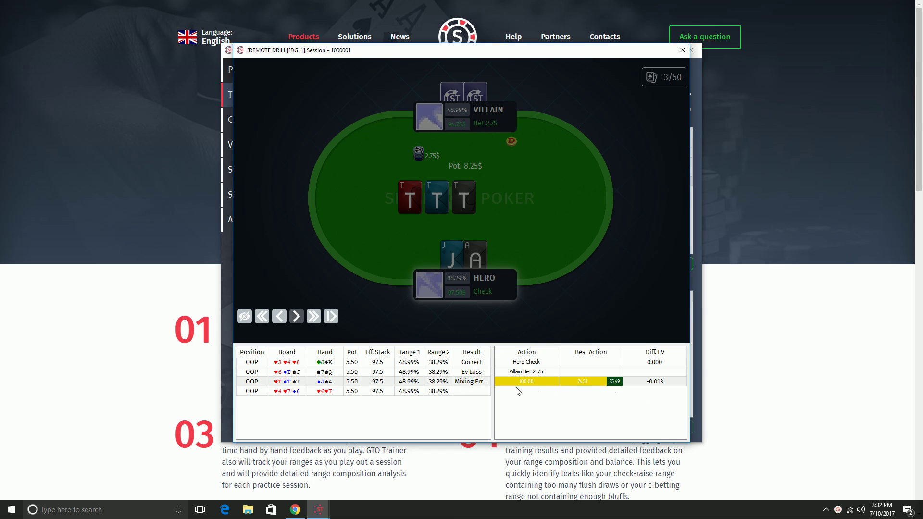
# Answer the 6-T hand on the 4-7-6 board with 0.84 call and 0.16 raise to 11.00, and review its feedback
pyautogui.click(482, 393)
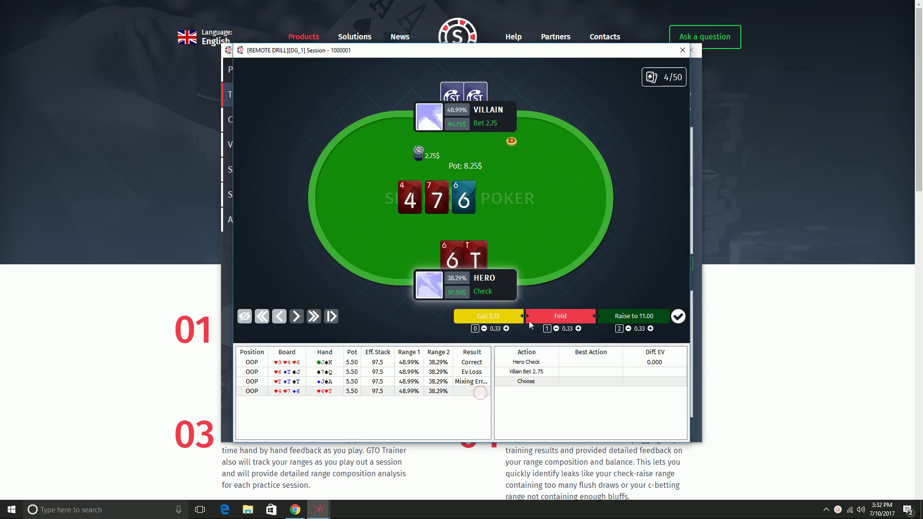
pyautogui.click(496, 317)
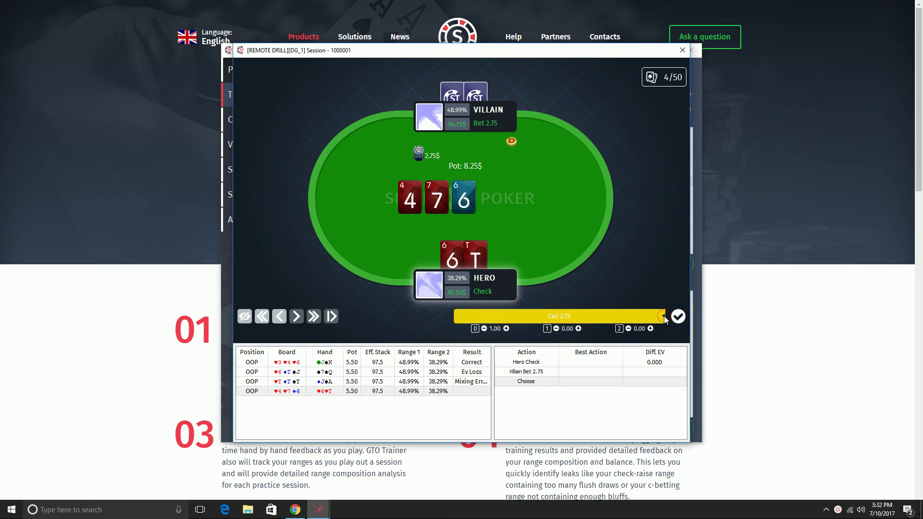
pyautogui.moveTo(666, 319); pyautogui.dragTo(634, 317)
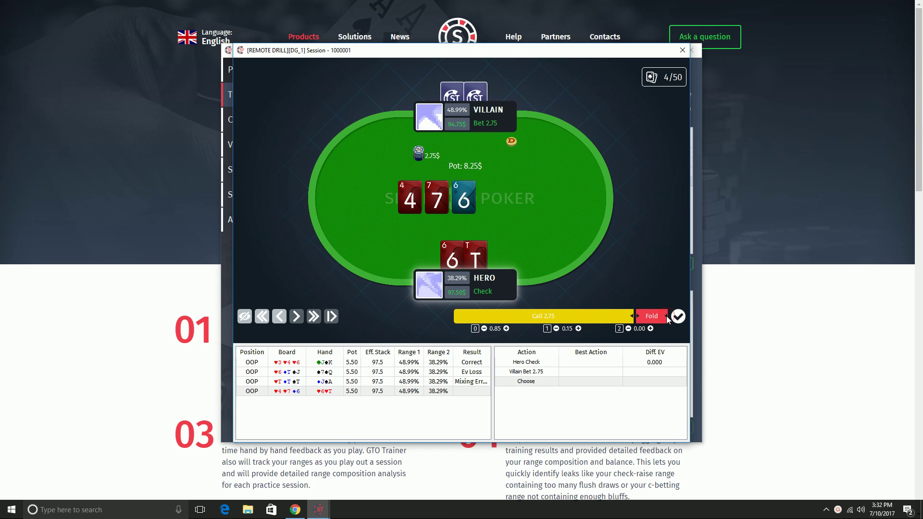
pyautogui.moveTo(667, 320); pyautogui.dragTo(634, 317)
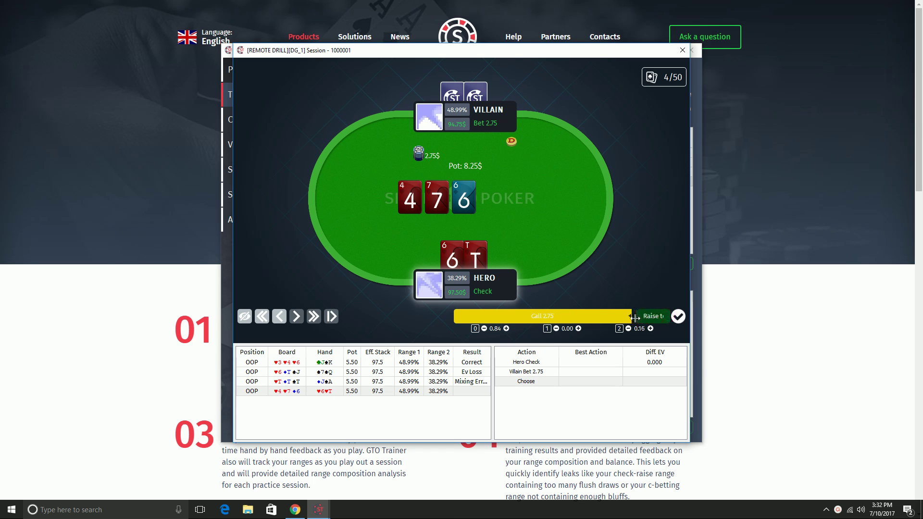
pyautogui.click(678, 318)
pyautogui.click(485, 391)
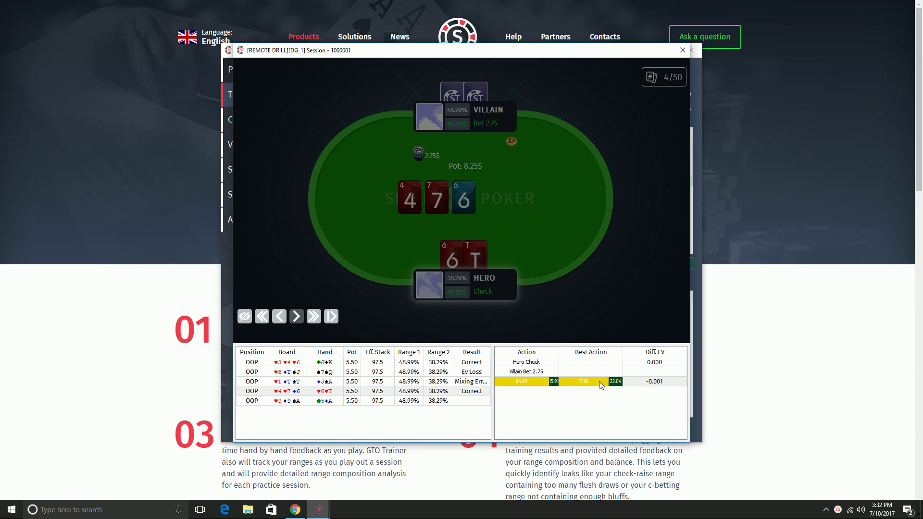
# Recheck the T-T-T board's feedback, and answer the 5-A hand on the 9-9-A board with a Call 2.75 frequency of 1.00
pyautogui.click(471, 405)
pyautogui.click(478, 382)
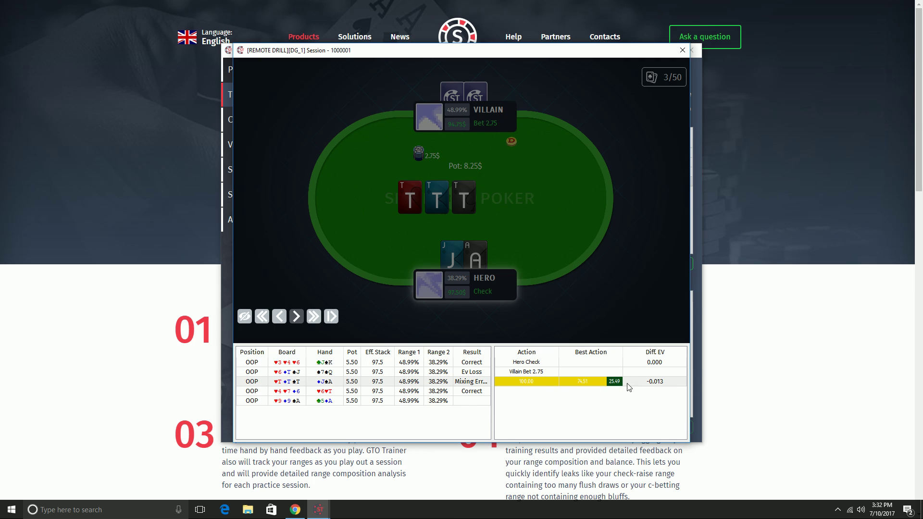
pyautogui.click(465, 403)
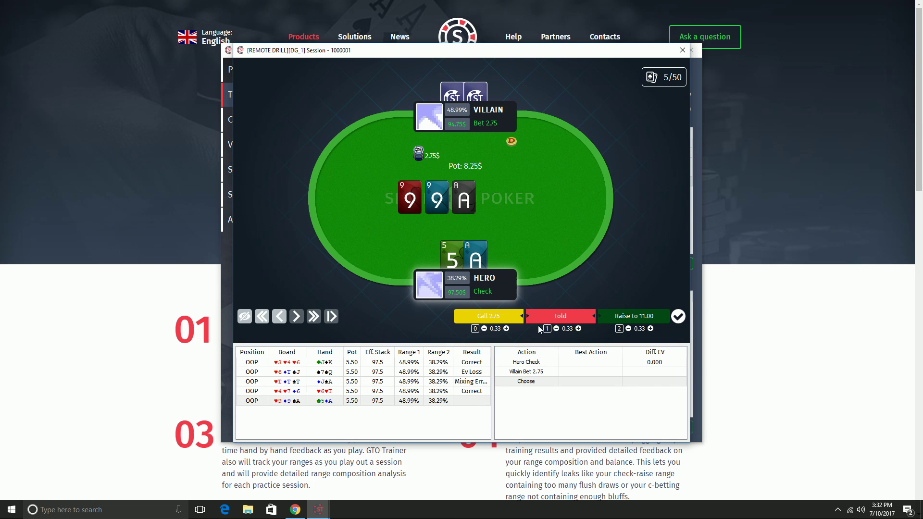
pyautogui.click(503, 315)
pyautogui.click(678, 316)
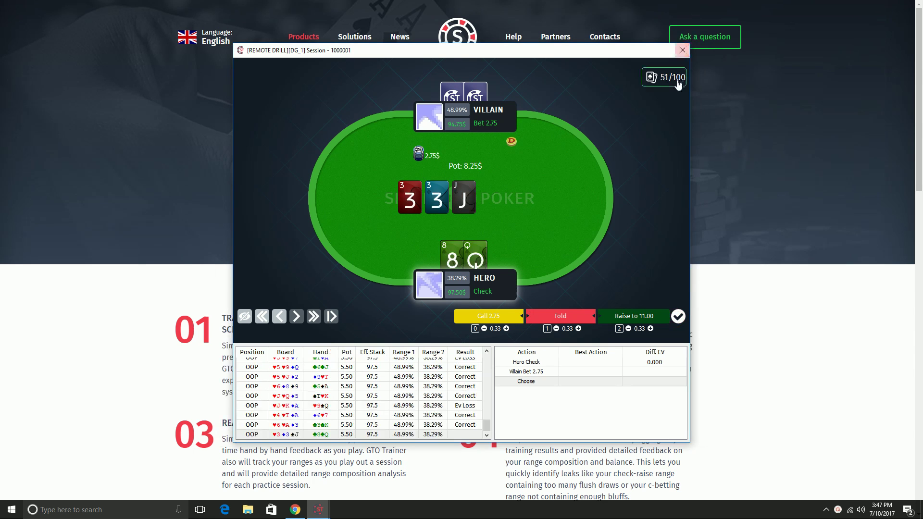
# Open the drill summary and examine the per-hand list comparing the played actions with the GTO actions and results
pyautogui.click(673, 78)
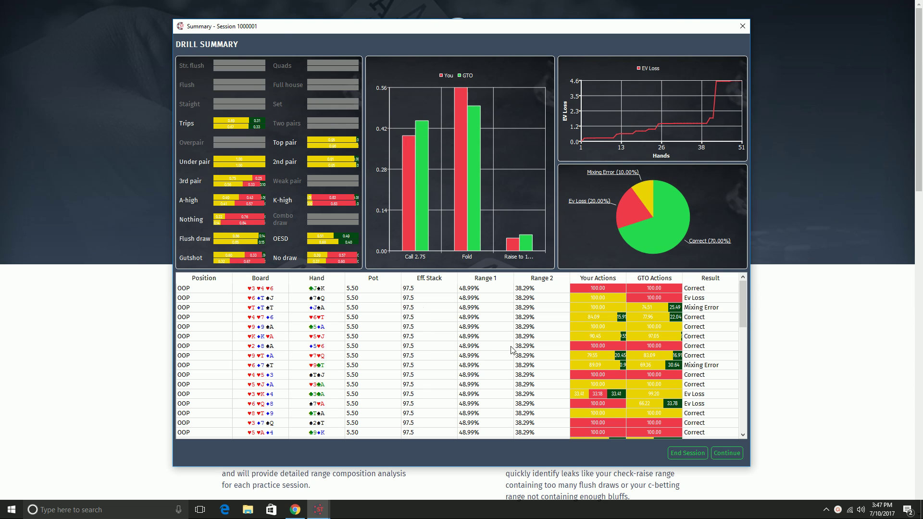
pyautogui.scroll(-10, 721, 332)
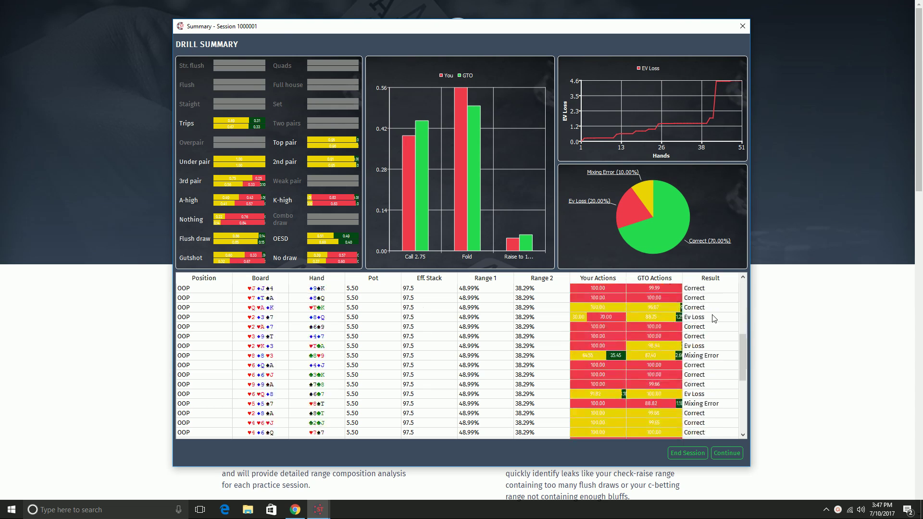
pyautogui.scroll(10, 693, 337)
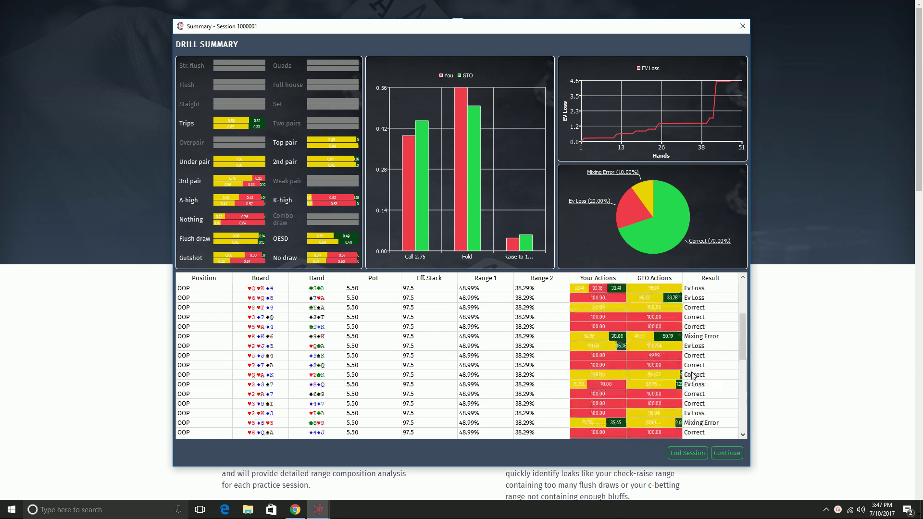
pyautogui.scroll(-6, 664, 347)
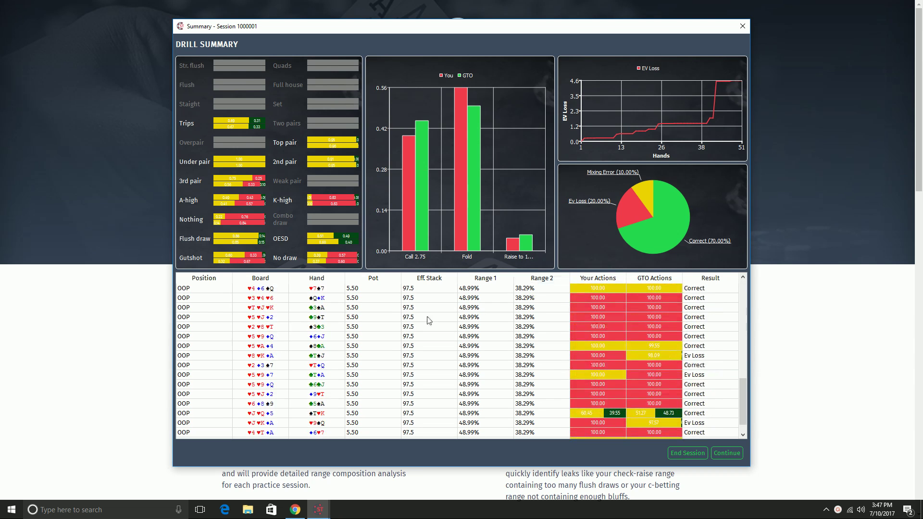
pyautogui.scroll(-1, 655, 338)
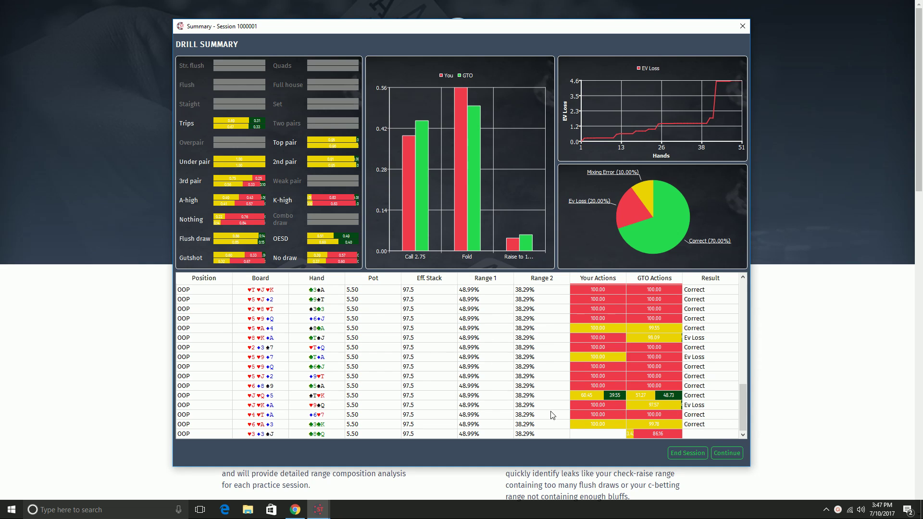
pyautogui.scroll(4, 547, 407)
pyautogui.scroll(5, 547, 407)
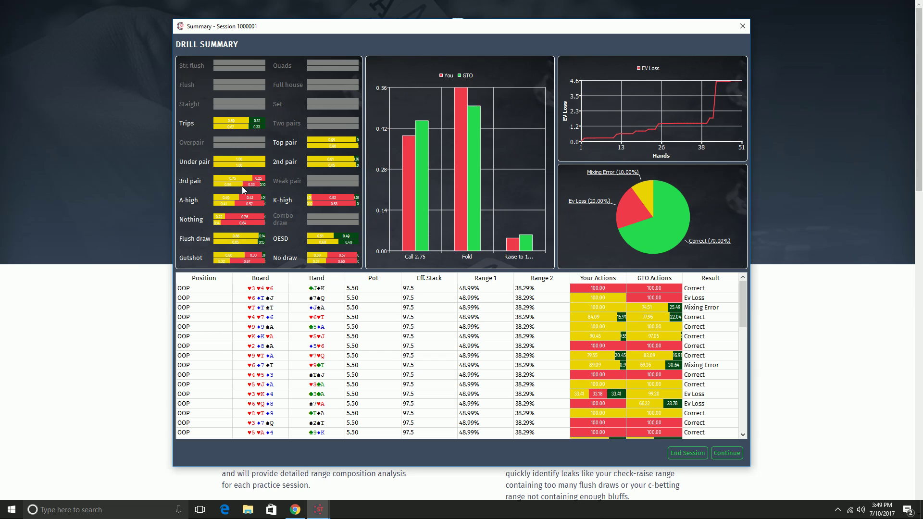
pyautogui.scroll(-10, 609, 383)
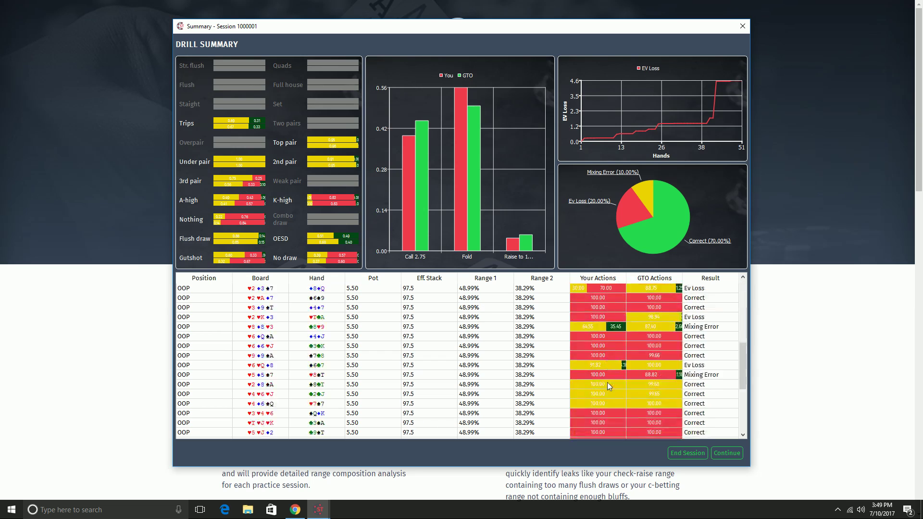
pyautogui.scroll(10, 604, 385)
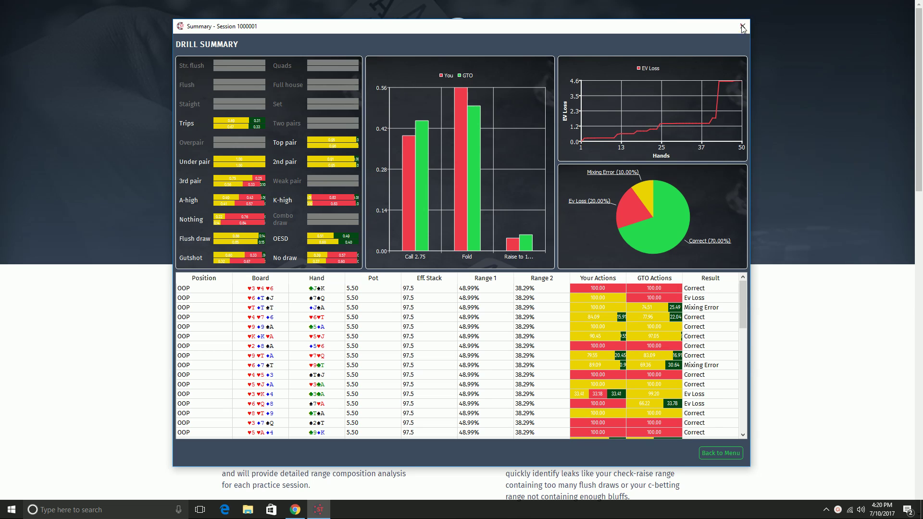
# Close the drill summary and examine the saved session's EV chart, hand combinations and range comparison in the sessions browser
pyautogui.click(743, 28)
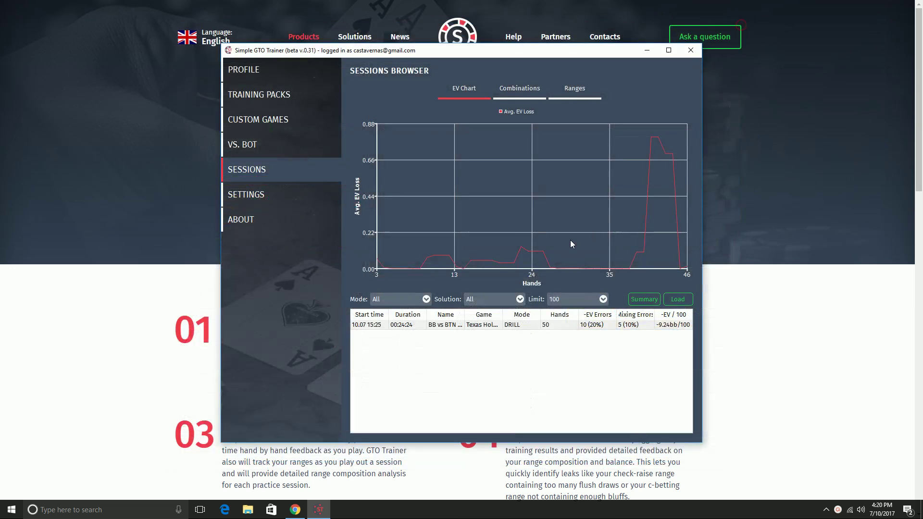
pyautogui.click(262, 165)
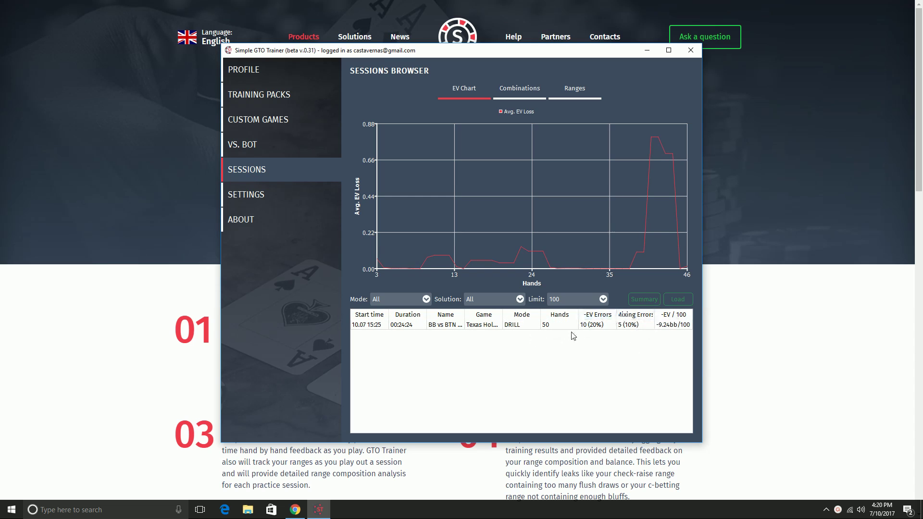
pyautogui.click(520, 89)
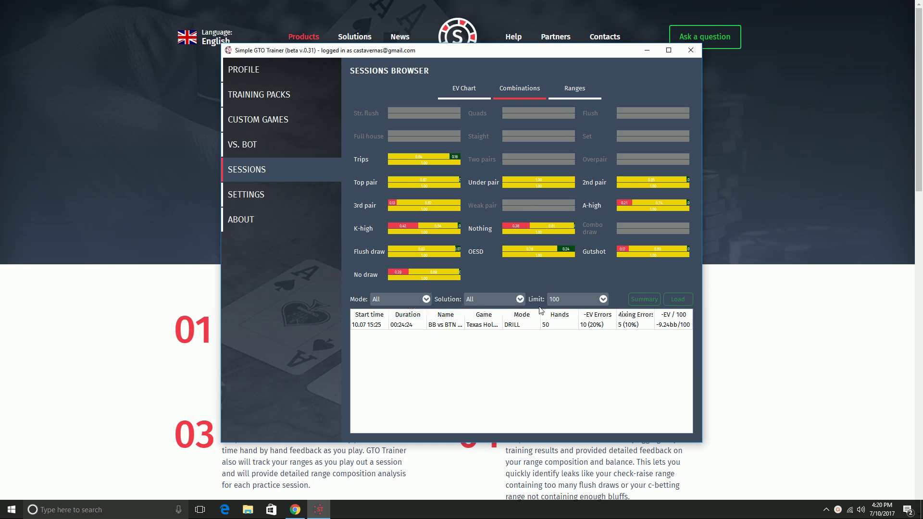
pyautogui.click(570, 93)
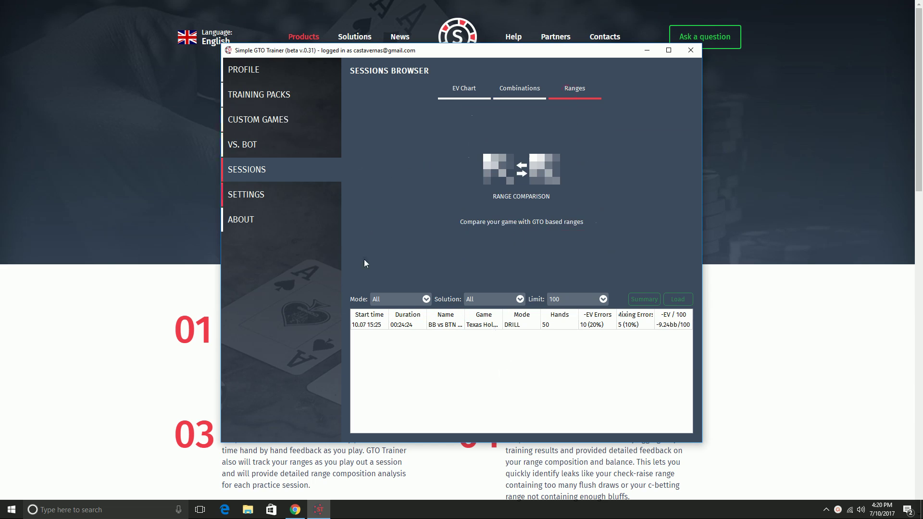
# Start a session of the 100bb CO vs BB SRPs game from the Free Beta Starter Regular training pack
pyautogui.click(274, 101)
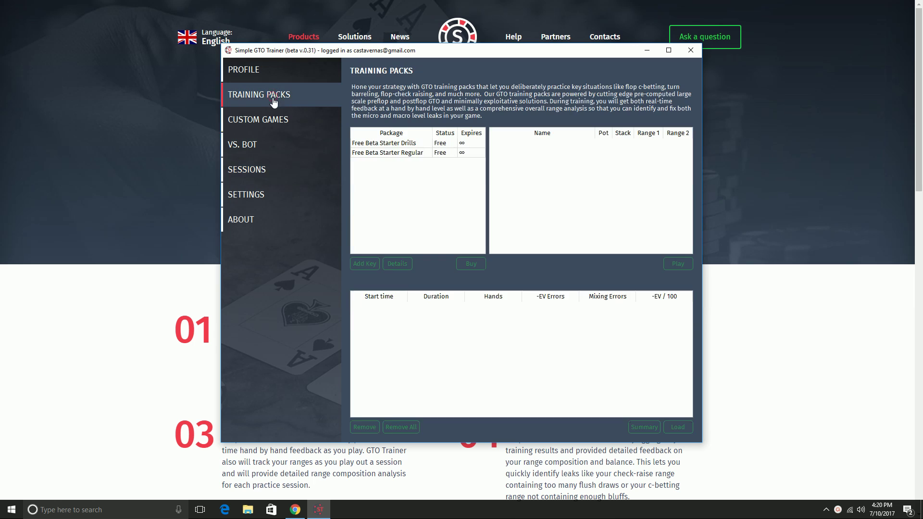
pyautogui.click(416, 153)
pyautogui.click(549, 153)
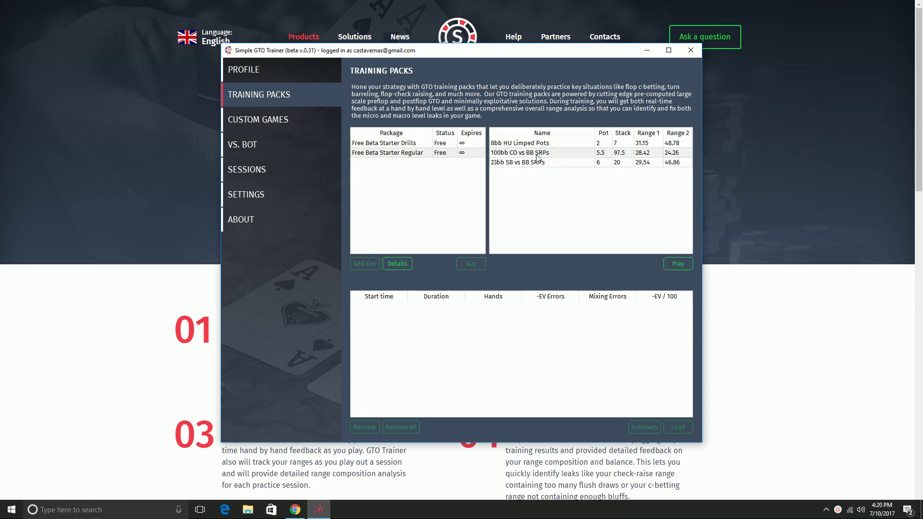
pyautogui.click(679, 264)
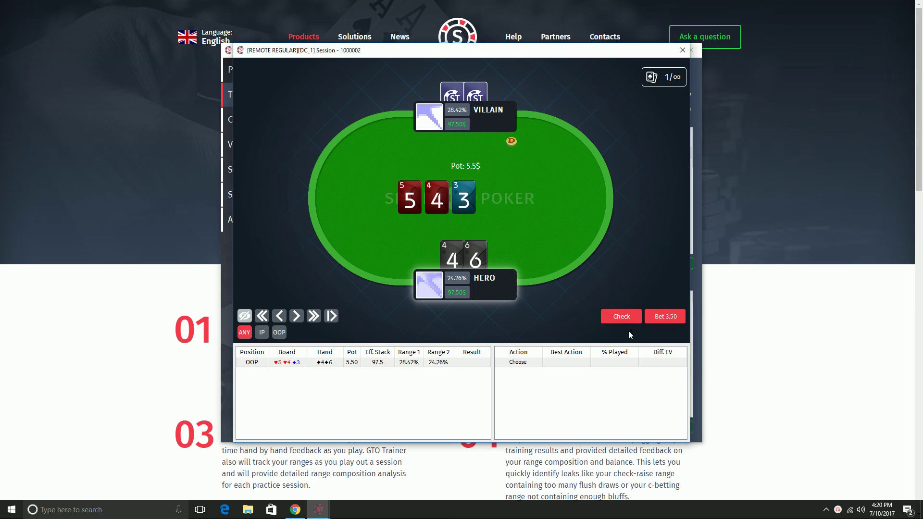
# Play the 4-6 hand on the 5-4-3 board with flop check, raise to 11.00, turn bet 20.63 and river check, and continue past its feedback
pyautogui.click(619, 317)
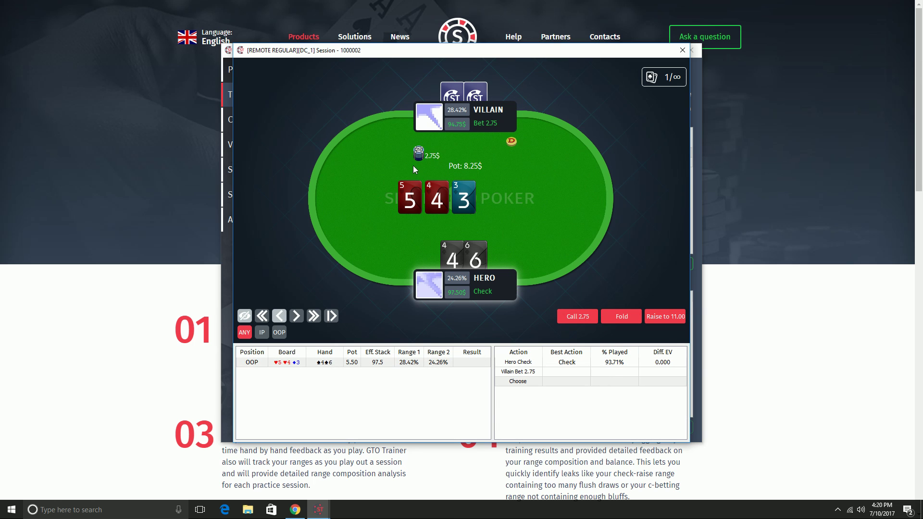
pyautogui.click(667, 315)
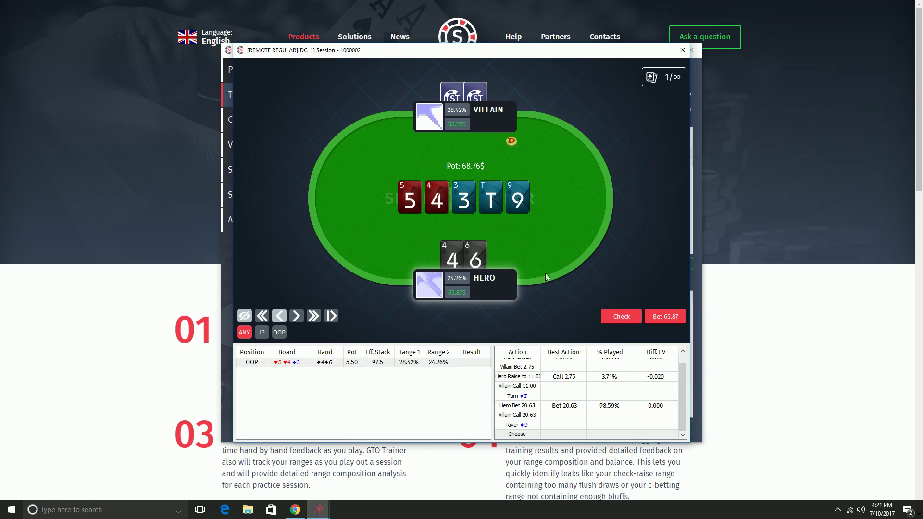
pyautogui.click(629, 318)
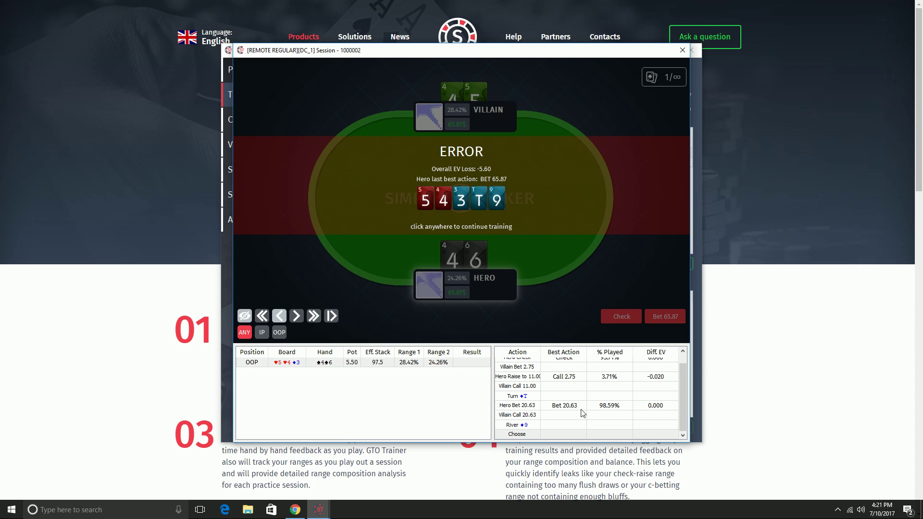
pyautogui.click(515, 225)
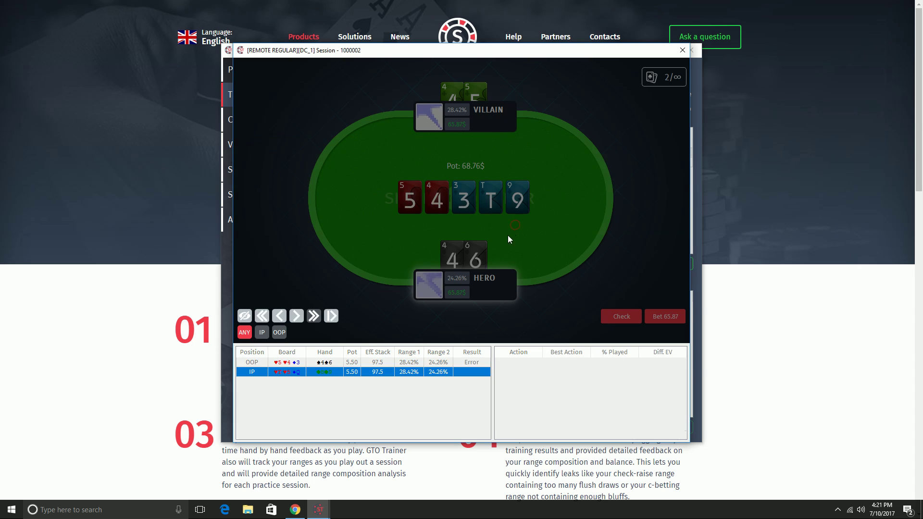
# Examine the custom game summary's per-street actions, GTO ranges and EV loss, and return to the table
pyautogui.click(662, 84)
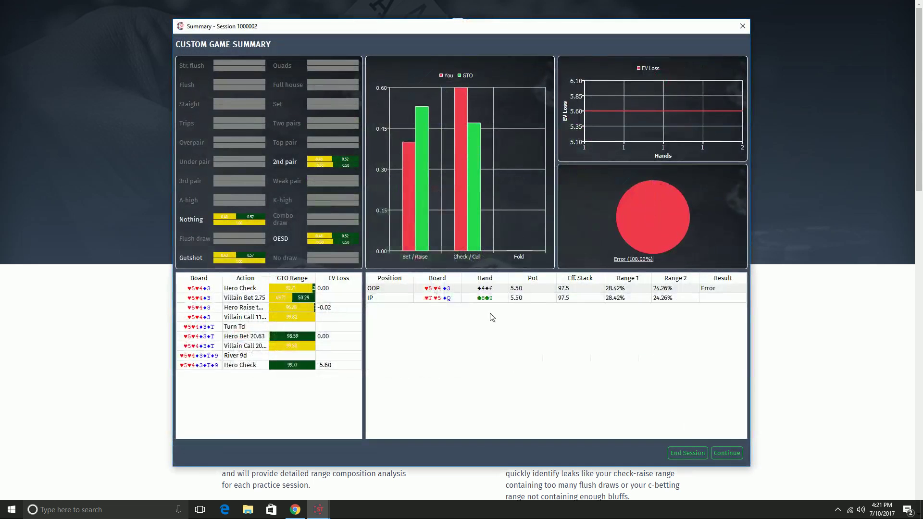
pyautogui.click(743, 26)
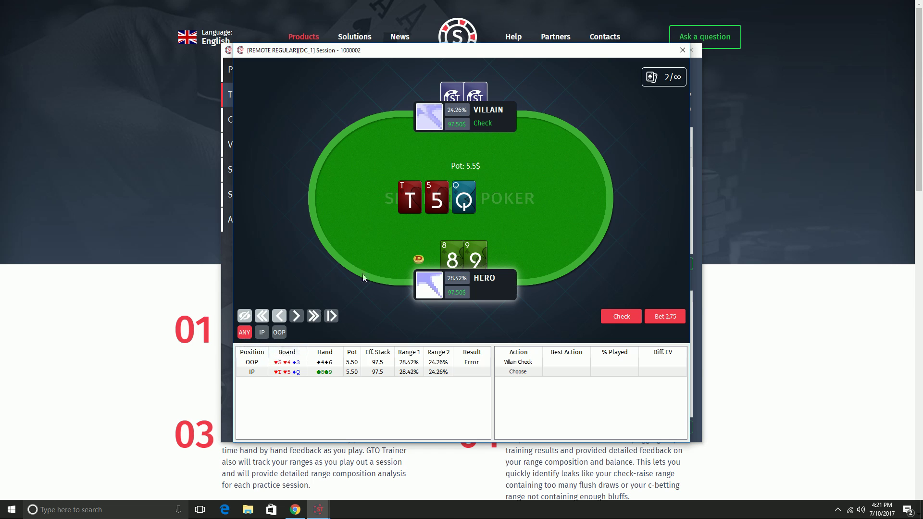
# Switch the practice position to OOP and back to ANY, and close the training session
pyautogui.click(279, 333)
pyautogui.click(245, 333)
pyautogui.click(681, 51)
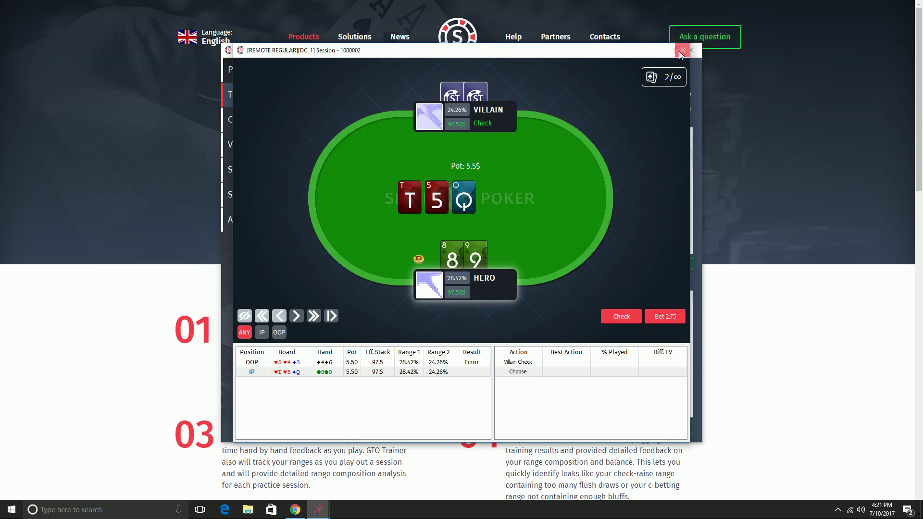